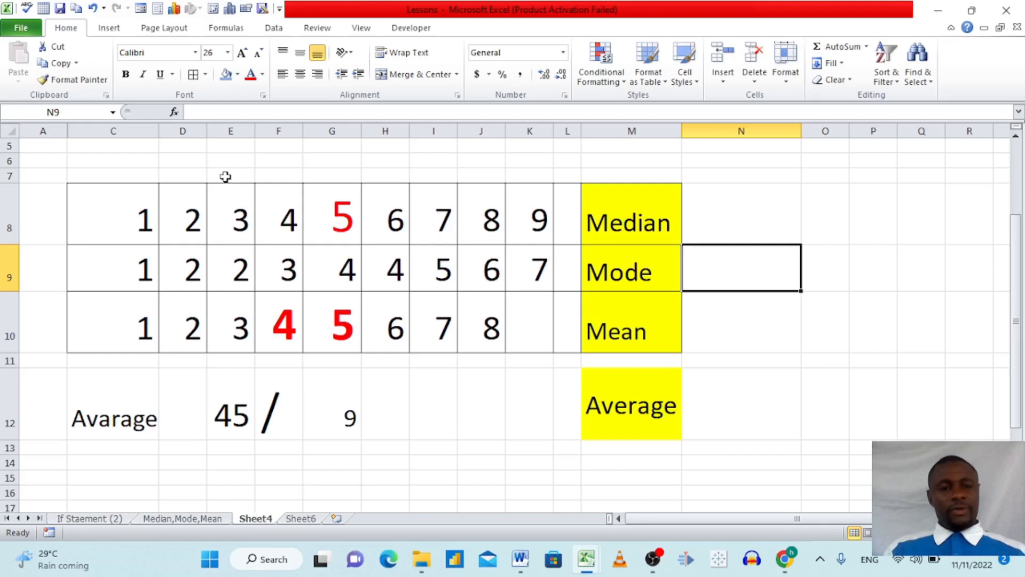
Examine the number series in rows 8 and 10, focusing on their middle values, and the Mode label beside them.
{"action": "left_click", "coordinate": [137, 221]}
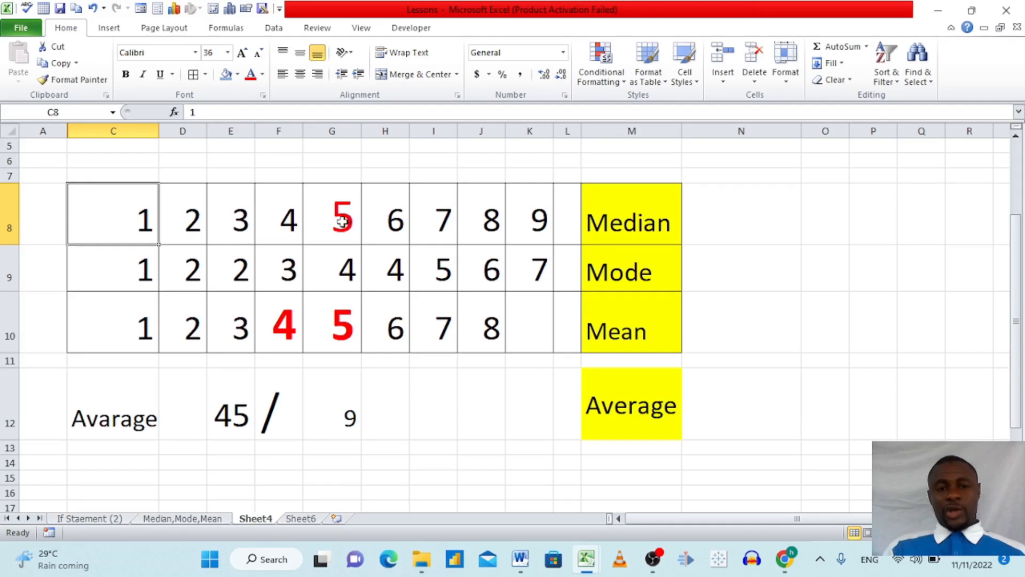
{"action": "left_click", "coordinate": [727, 228]}
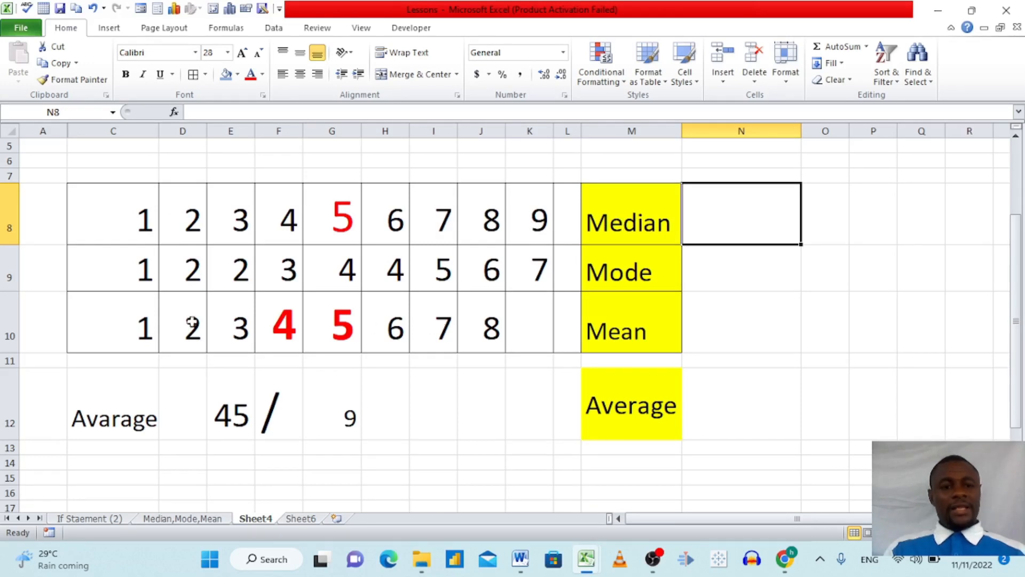
{"action": "left_click", "coordinate": [286, 325]}
{"action": "left_click", "coordinate": [341, 237]}
{"action": "left_click", "coordinate": [340, 320]}
{"action": "left_click", "coordinate": [278, 329]}
{"action": "left_click", "coordinate": [339, 323]}
{"action": "left_click", "coordinate": [631, 273]}
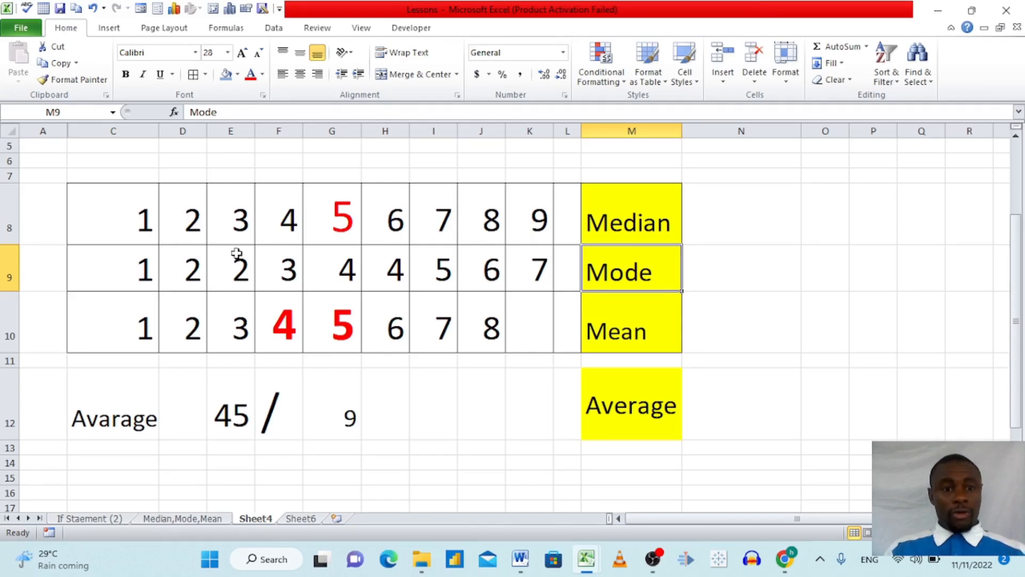
{"action": "left_click", "coordinate": [378, 222]}
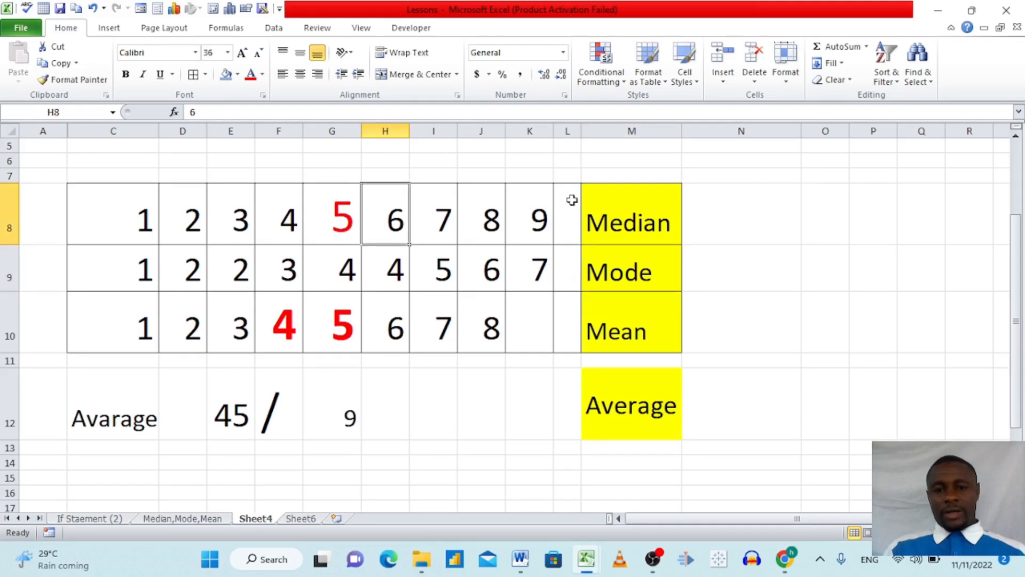
Calculate the median of the first number row in N8 with =MEDIAN(C8:K8).
{"action": "left_click", "coordinate": [742, 216]}
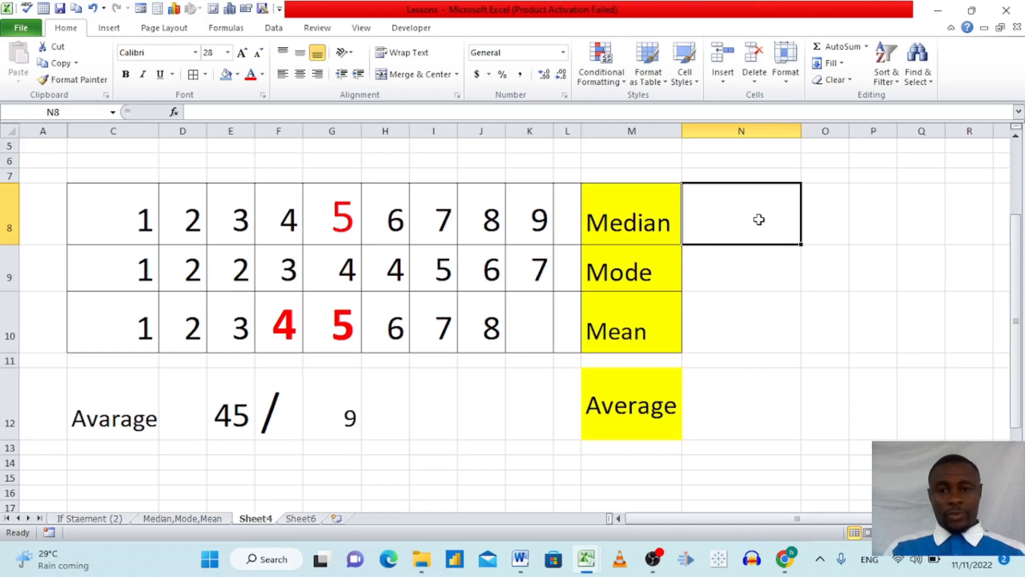
{"action": "type", "text": "="}
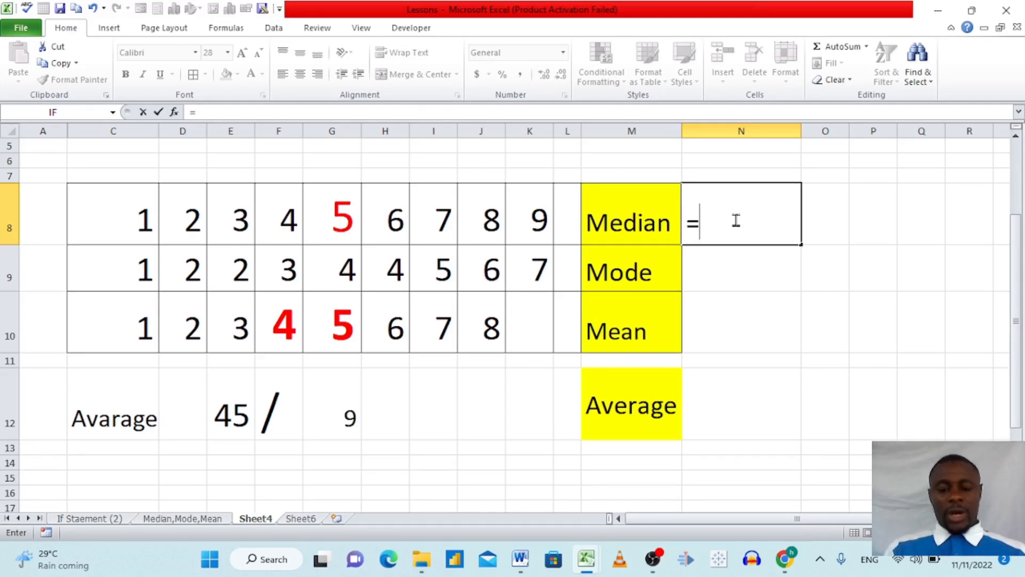
{"action": "type", "text": "me"}
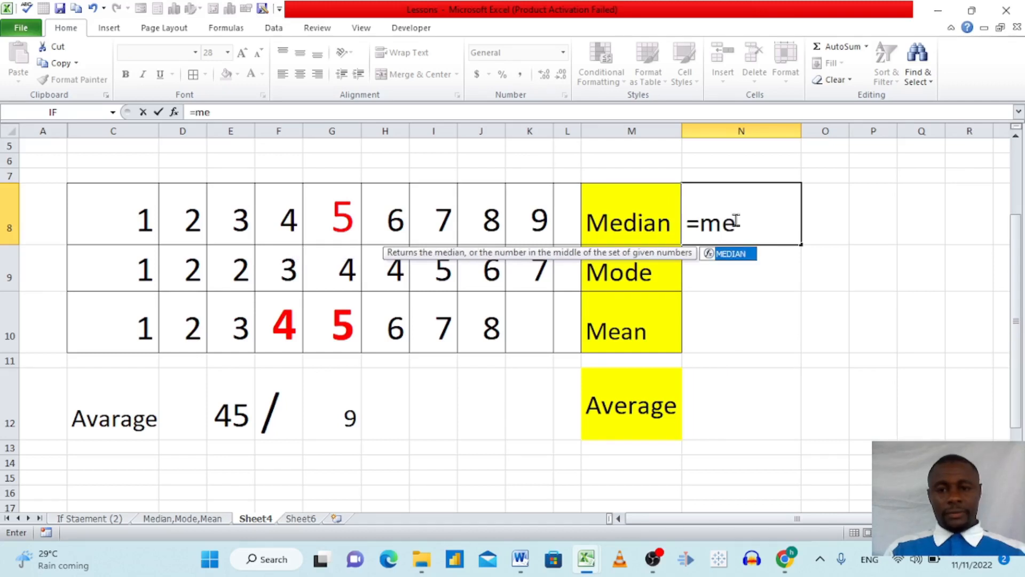
{"action": "double_click", "coordinate": [732, 257]}
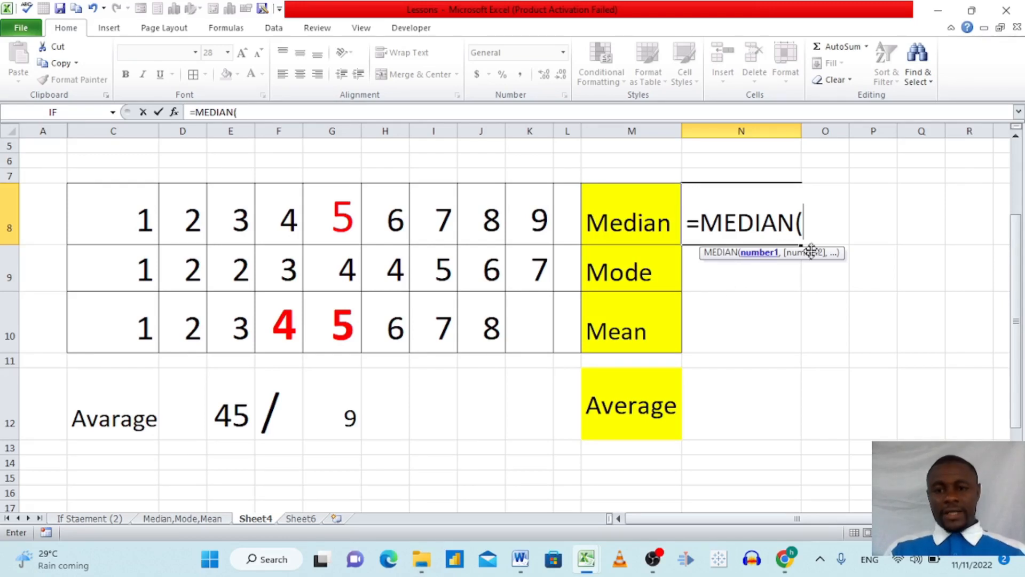
{"action": "left_click_drag", "start_coordinate": [137, 217], "coordinate": [536, 230]}
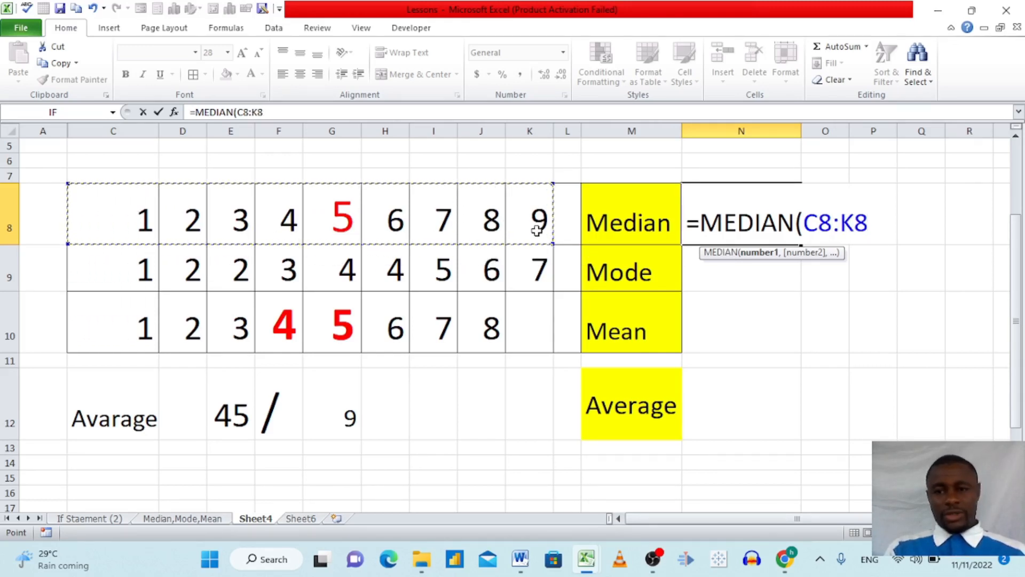
{"action": "key", "text": "Return"}
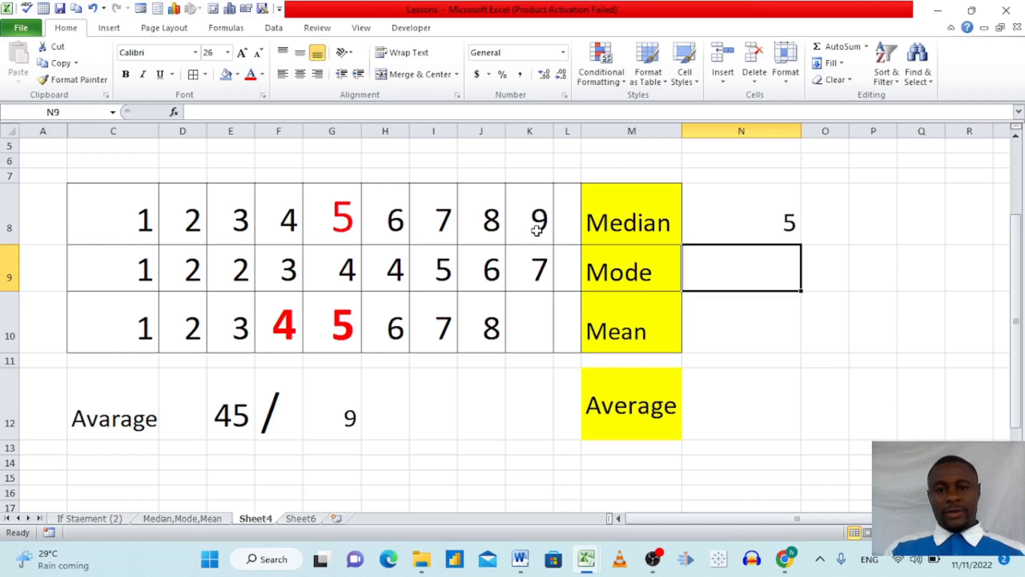
Enlarge the median result in N8 to font size 36.
{"action": "left_click", "coordinate": [764, 221]}
{"action": "left_click", "coordinate": [243, 53]}
{"action": "left_click", "coordinate": [243, 52]}
{"action": "left_click", "coordinate": [243, 54]}
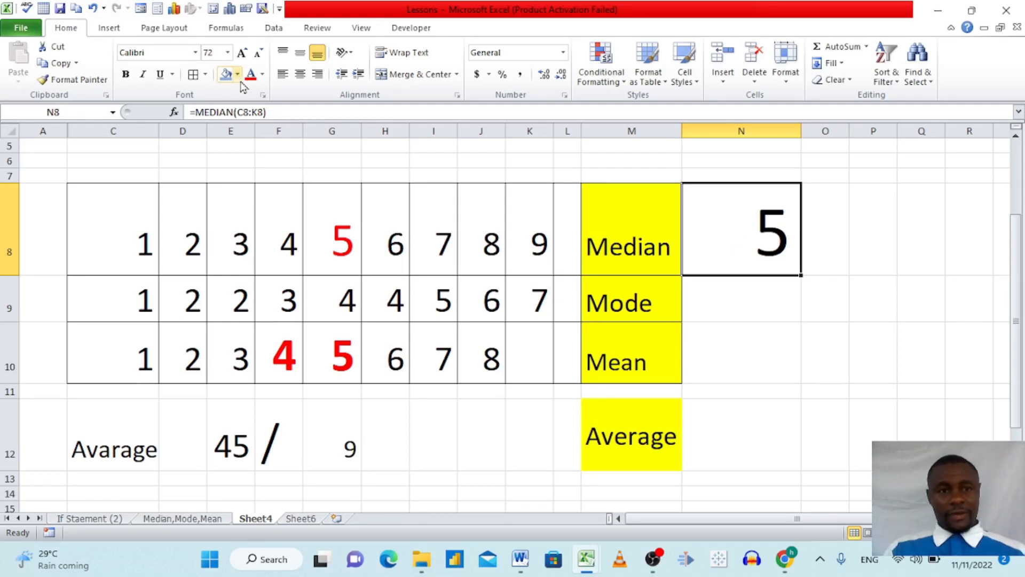
{"action": "left_click", "coordinate": [259, 53]}
{"action": "left_click", "coordinate": [259, 54]}
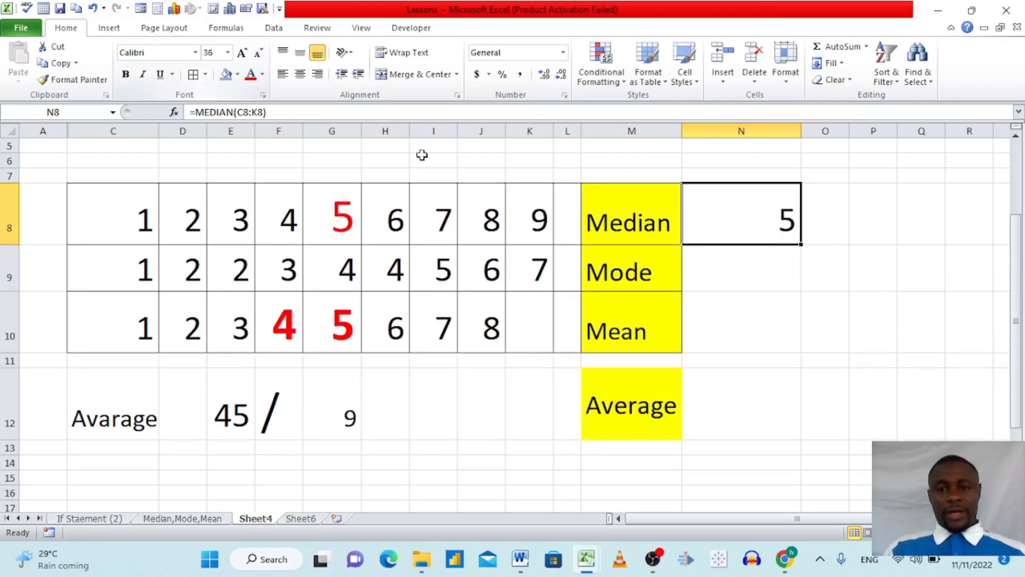
Clear the median formula in N8 and replace it with the median of the even-count row, =MEDIAN(C10:J10).
{"action": "left_click", "coordinate": [331, 219]}
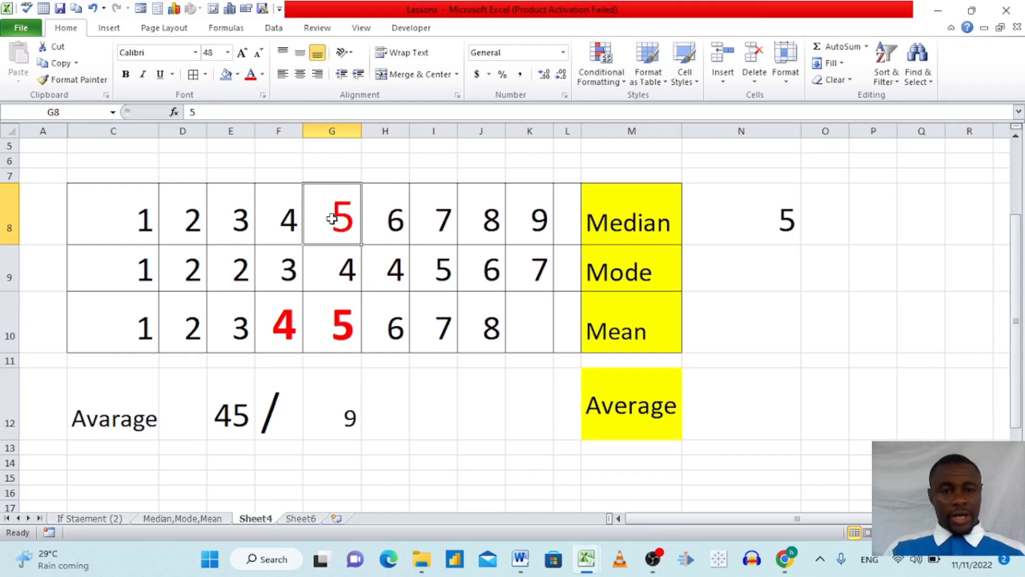
{"action": "left_click", "coordinate": [719, 268]}
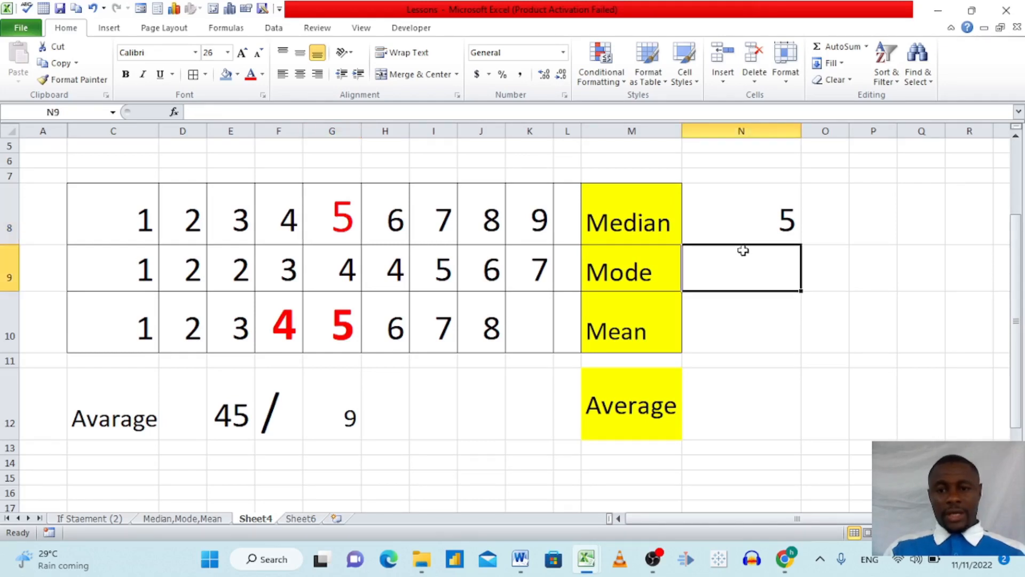
{"action": "double_click", "coordinate": [759, 223]}
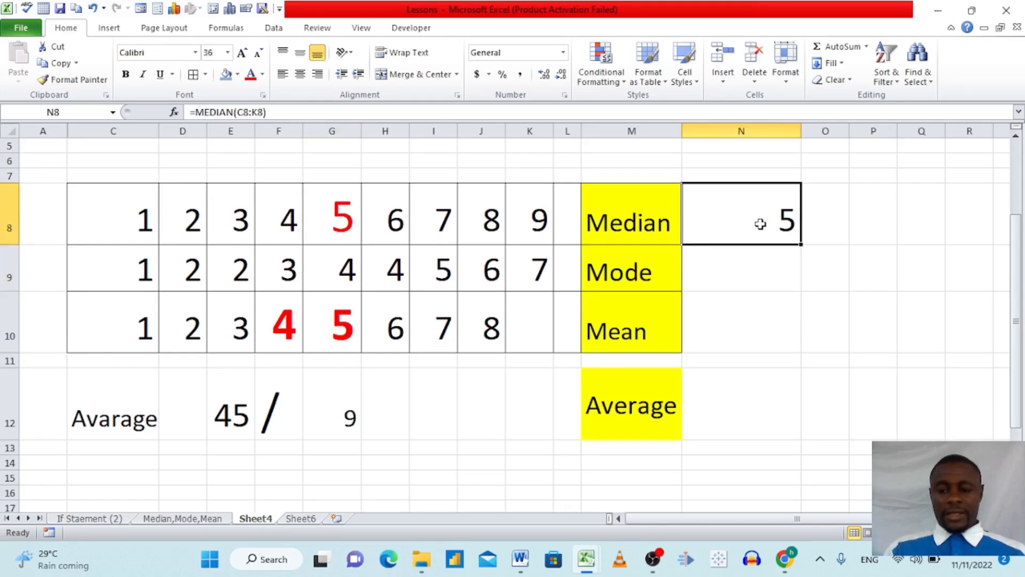
{"action": "left_click", "coordinate": [773, 295]}
{"action": "left_click", "coordinate": [743, 216]}
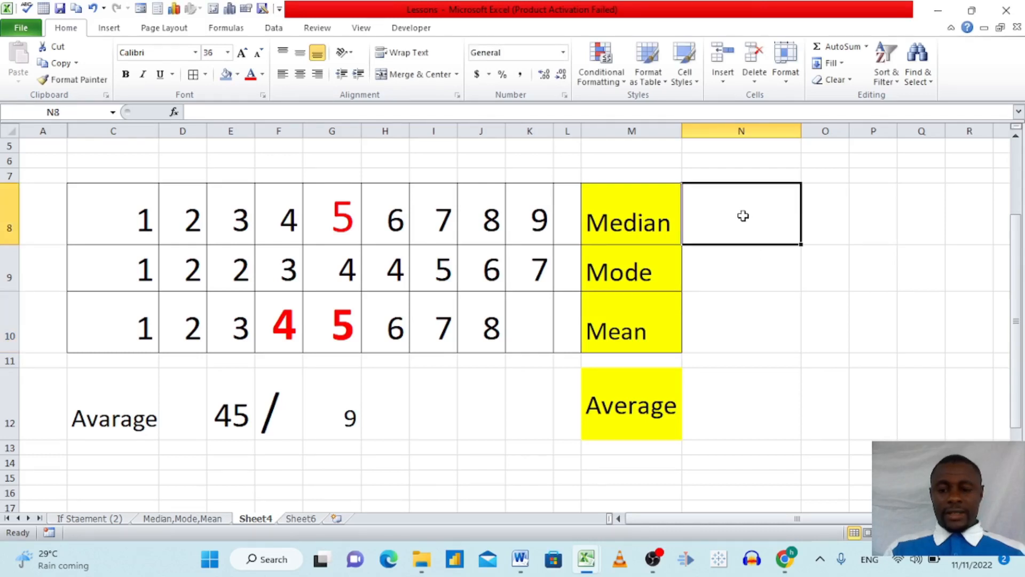
{"action": "type", "text": "=me"}
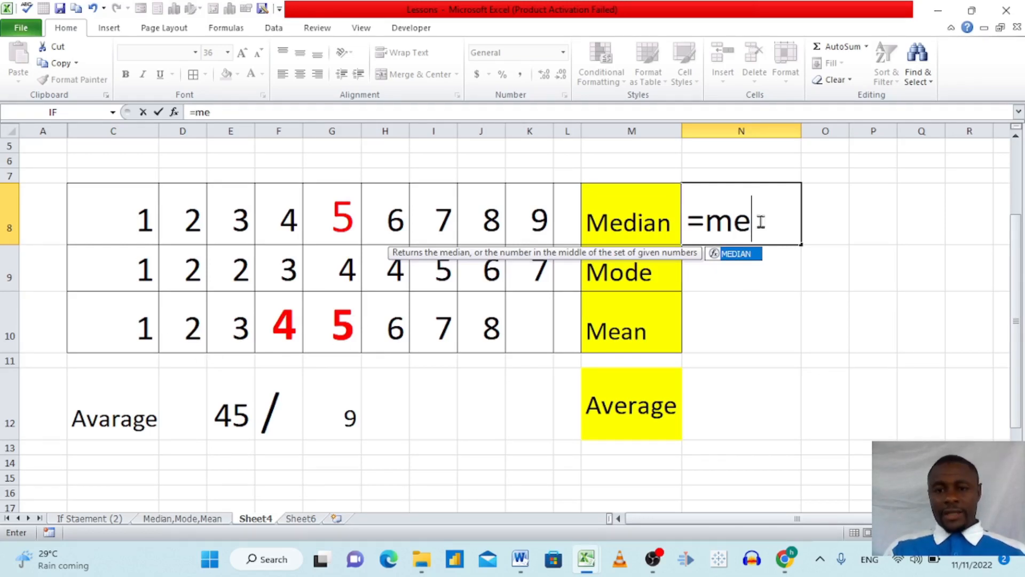
{"action": "key", "text": "Tab"}
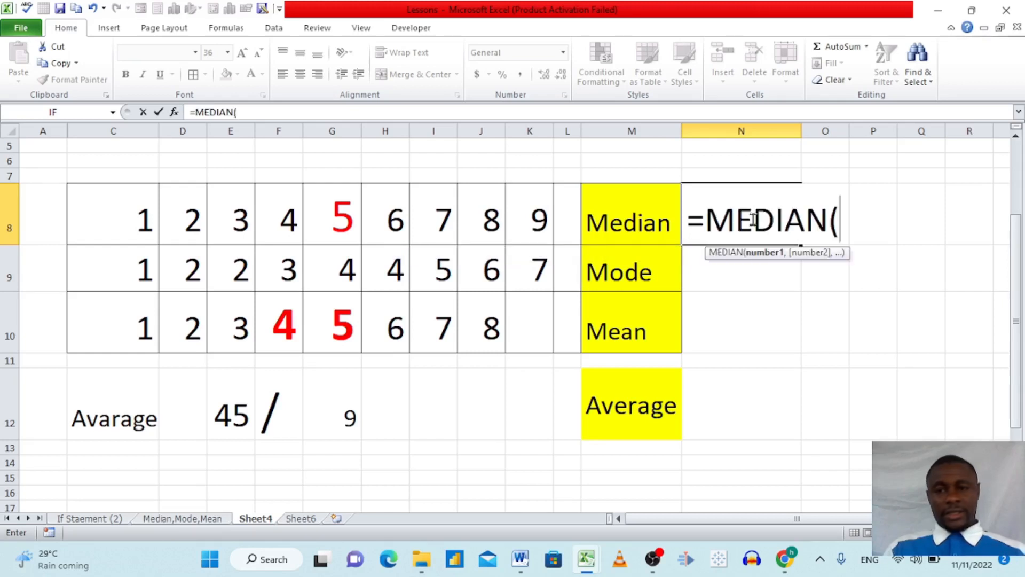
{"action": "left_click", "coordinate": [140, 328]}
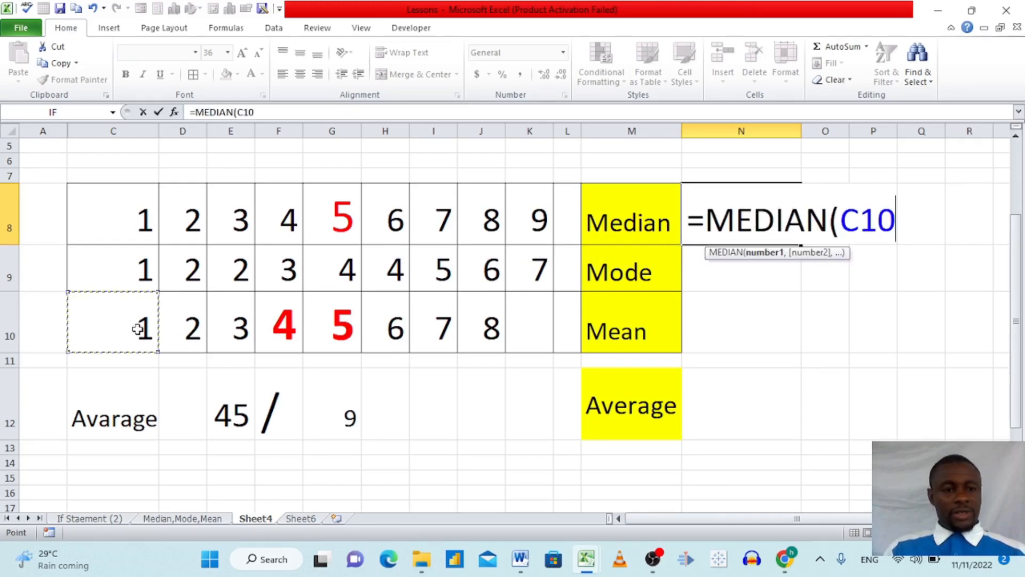
{"action": "left_click_drag", "start_coordinate": [138, 329], "coordinate": [481, 344]}
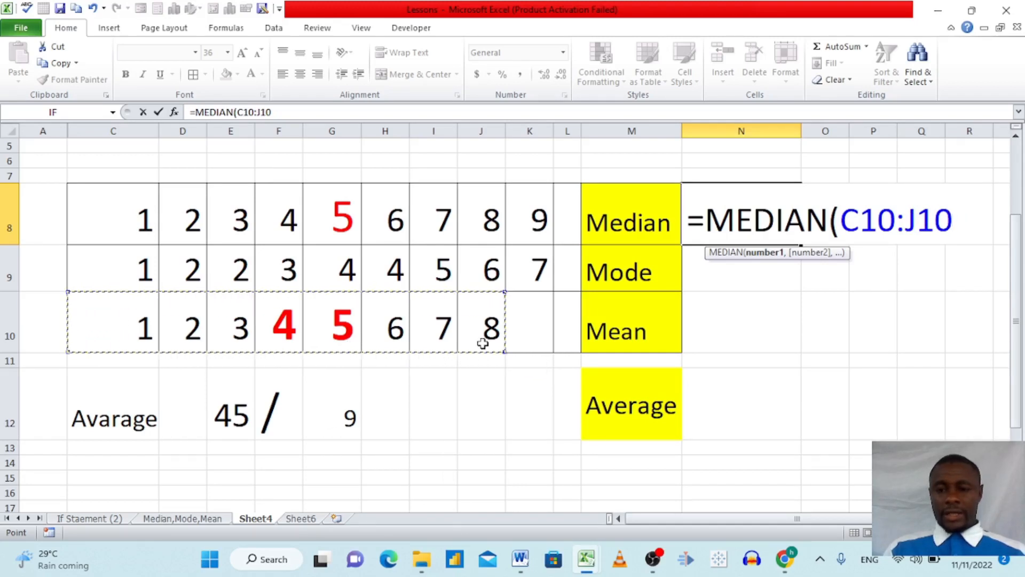
{"action": "key", "text": "Return"}
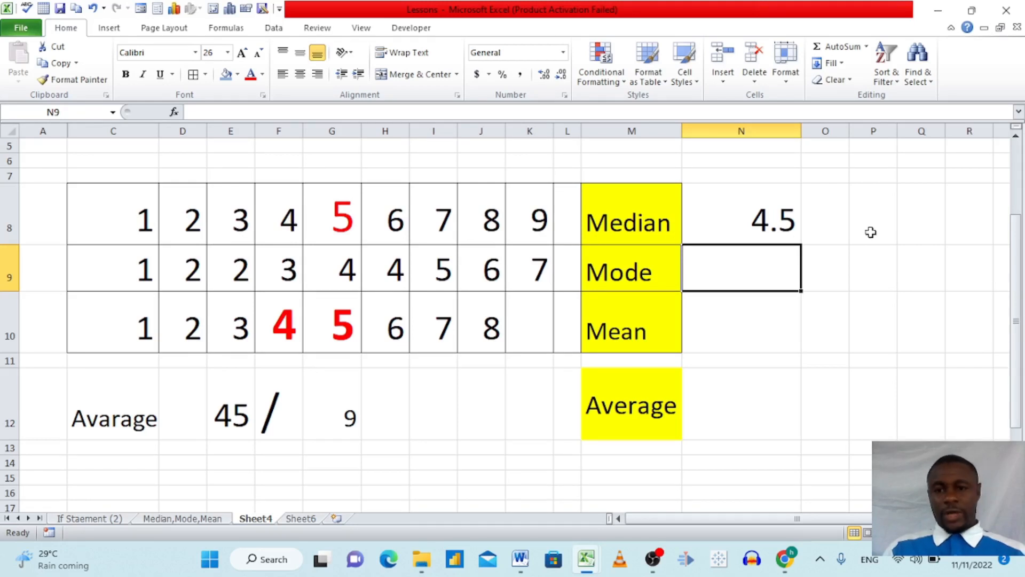
{"action": "left_click", "coordinate": [773, 221]}
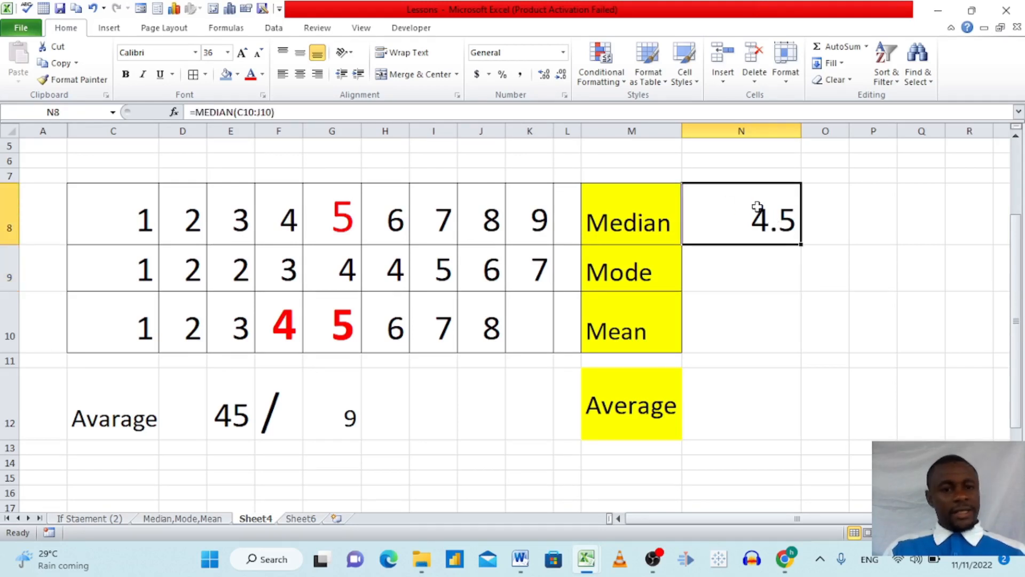
Calculate the mode of the second number row in N9 with the MODE function over C9:K9.
{"action": "left_click", "coordinate": [735, 273]}
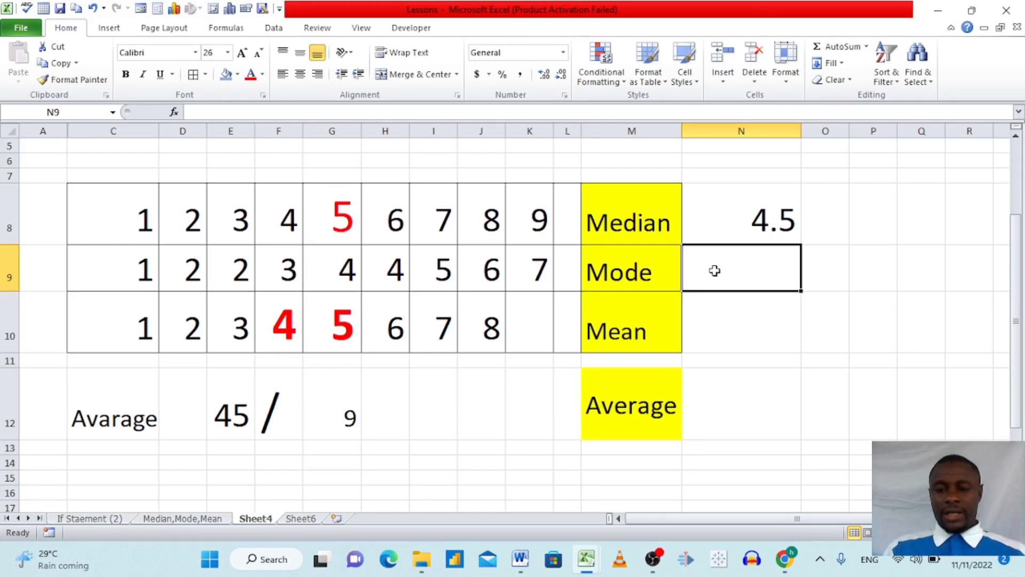
{"action": "type", "text": "=mo"}
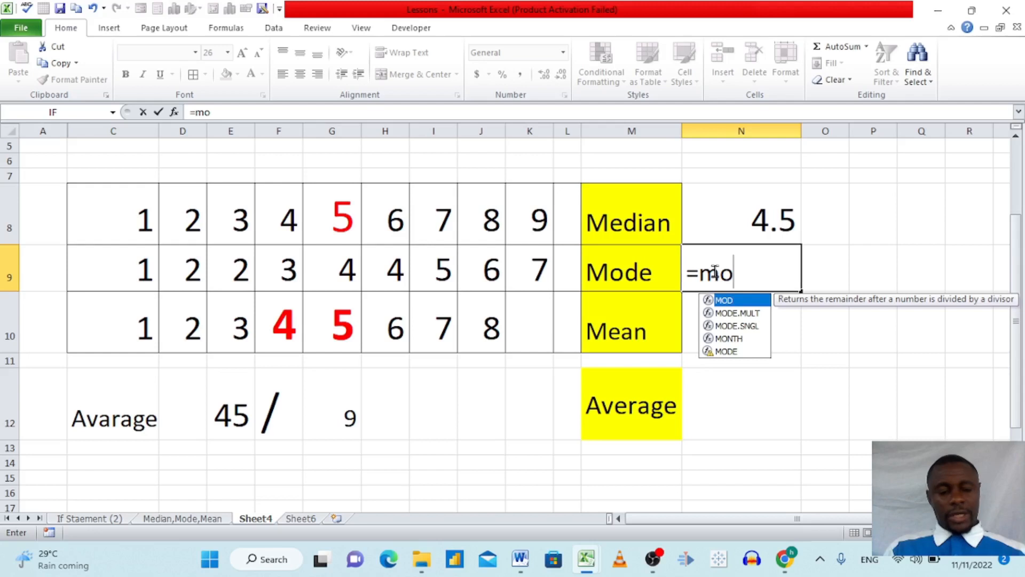
{"action": "type", "text": "d"}
{"action": "left_click", "coordinate": [732, 339]}
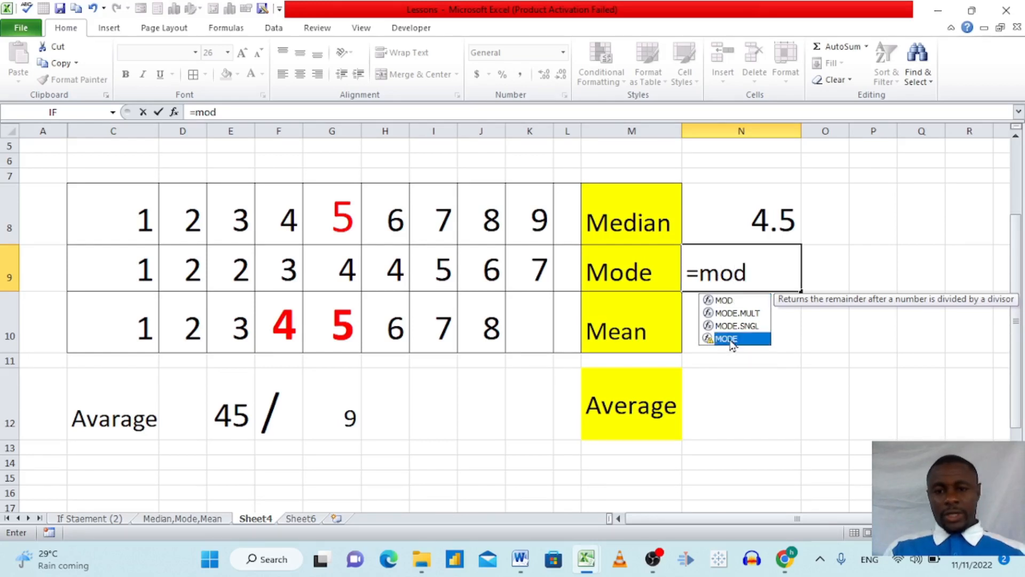
{"action": "double_click", "coordinate": [733, 339]}
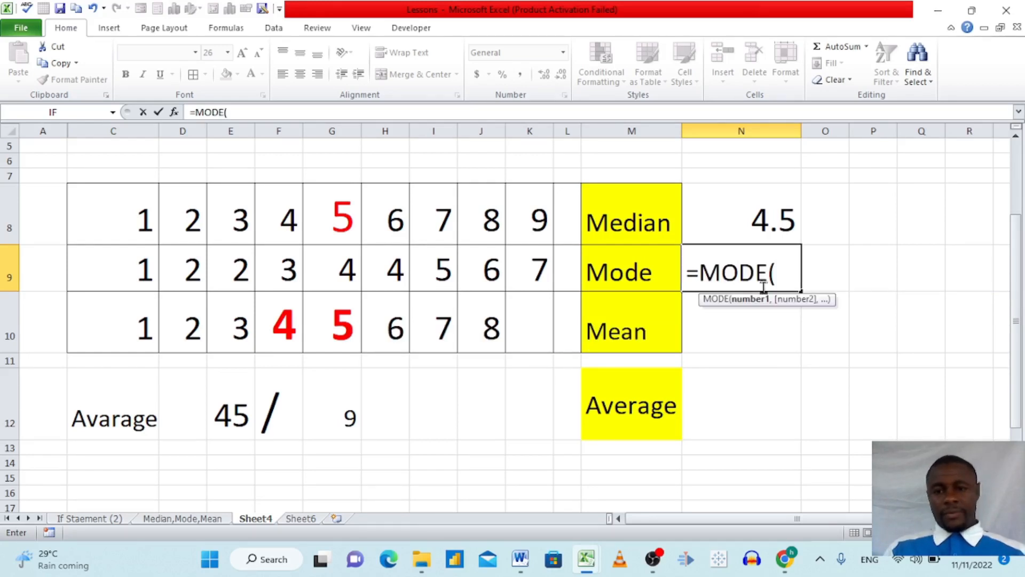
{"action": "left_click_drag", "start_coordinate": [129, 271], "coordinate": [522, 269]}
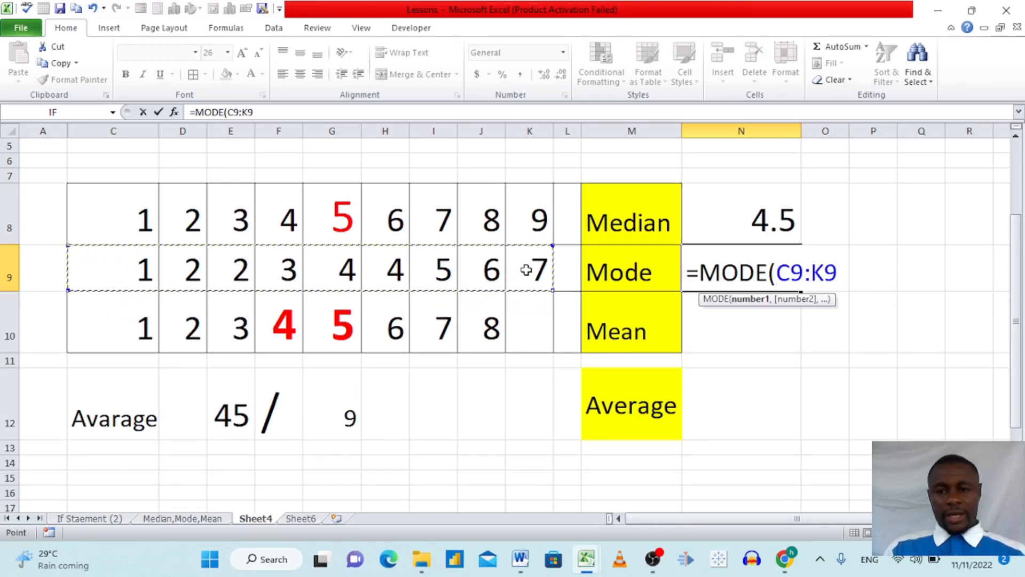
{"action": "key", "text": "Return"}
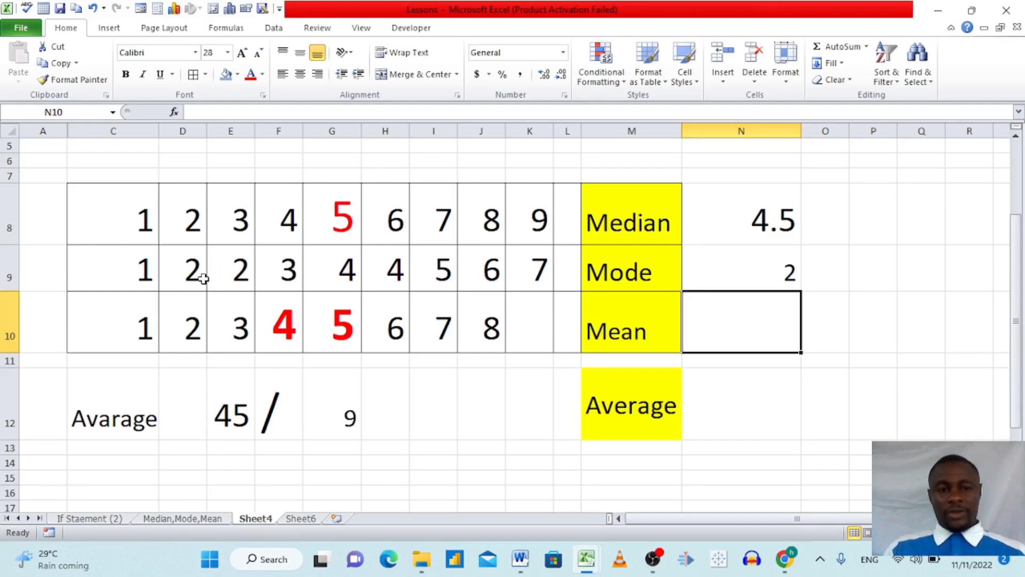
{"action": "left_click", "coordinate": [180, 307]}
{"action": "left_click_drag", "start_coordinate": [180, 307], "coordinate": [644, 334]}
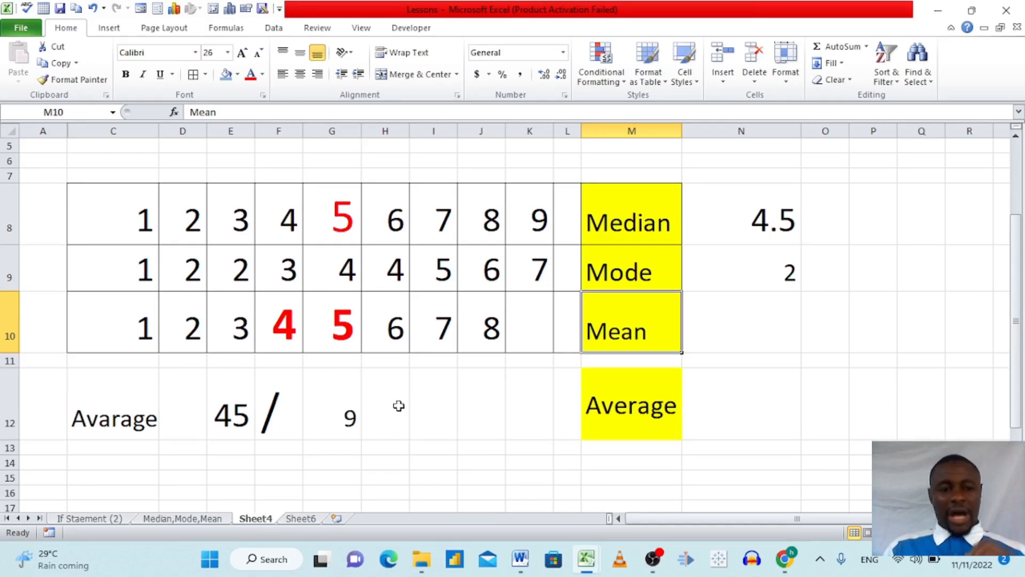
{"action": "left_click", "coordinate": [728, 317]}
{"action": "type", "text": "="}
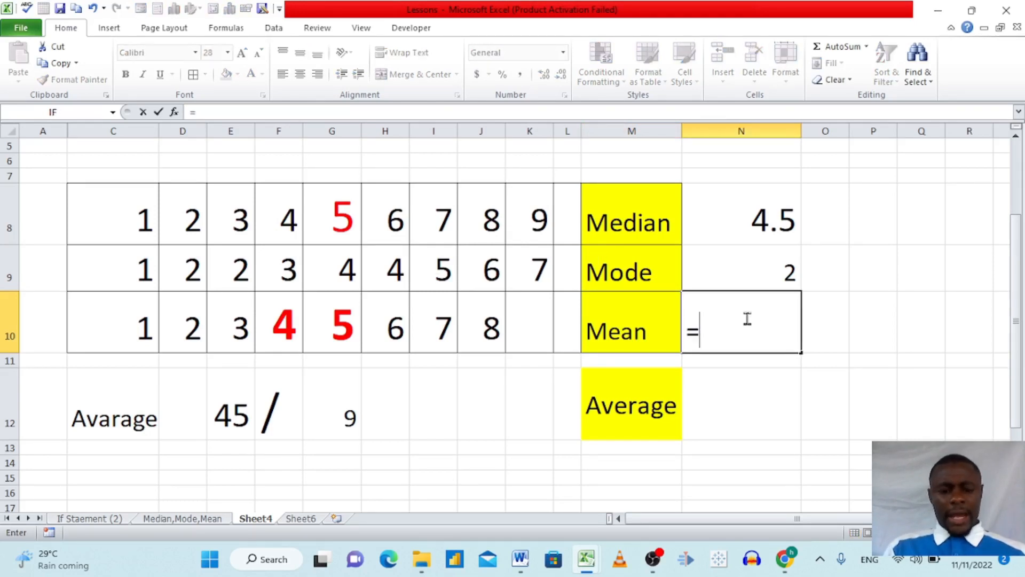
{"action": "key", "text": "Caps_Lock"}
{"action": "type", "text": "A"}
{"action": "key", "text": "Caps_Lock"}
{"action": "type", "text": "vear"}
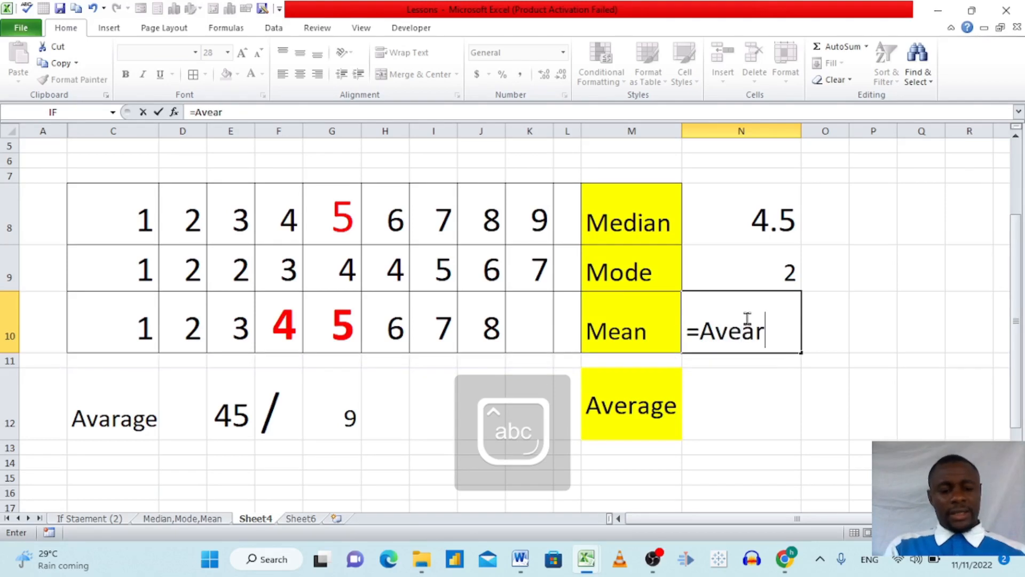
{"action": "type", "text": "ge"}
{"action": "key", "text": "Tab"}
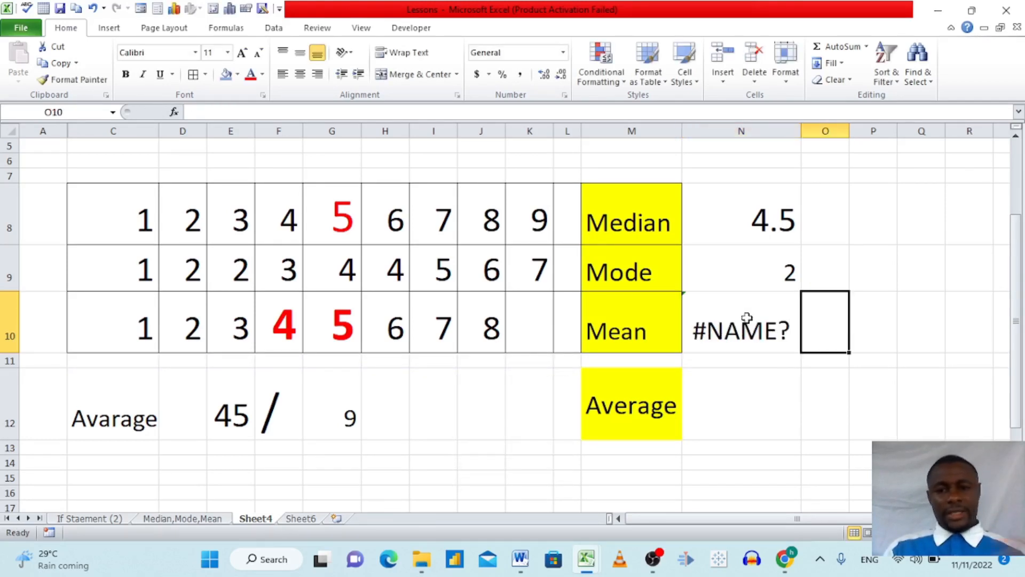
Replace the entry in N10 with the mean of the first number row, using the AVERAGE function over C8:K8.
{"action": "left_click", "coordinate": [774, 333]}
{"action": "key", "text": "BackSpace"}
{"action": "type", "text": "=aver"}
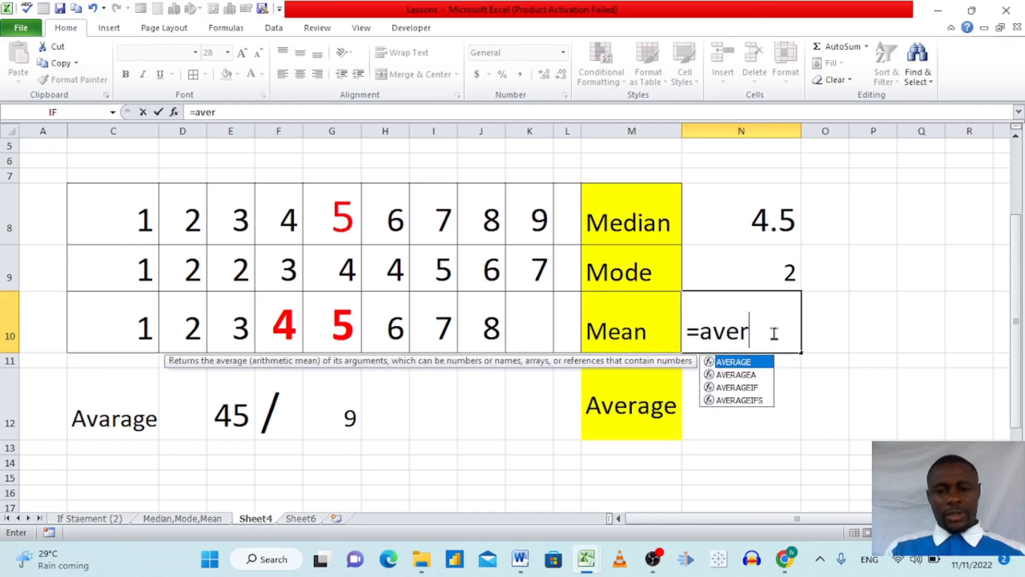
{"action": "key", "text": "Tab"}
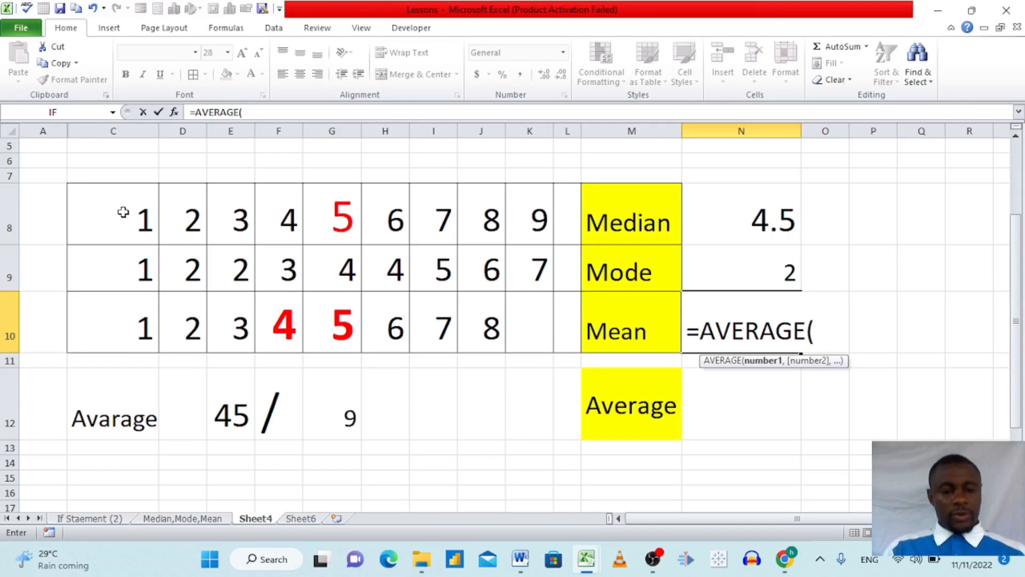
{"action": "left_click_drag", "start_coordinate": [123, 212], "coordinate": [520, 228]}
{"action": "key", "text": "Return"}
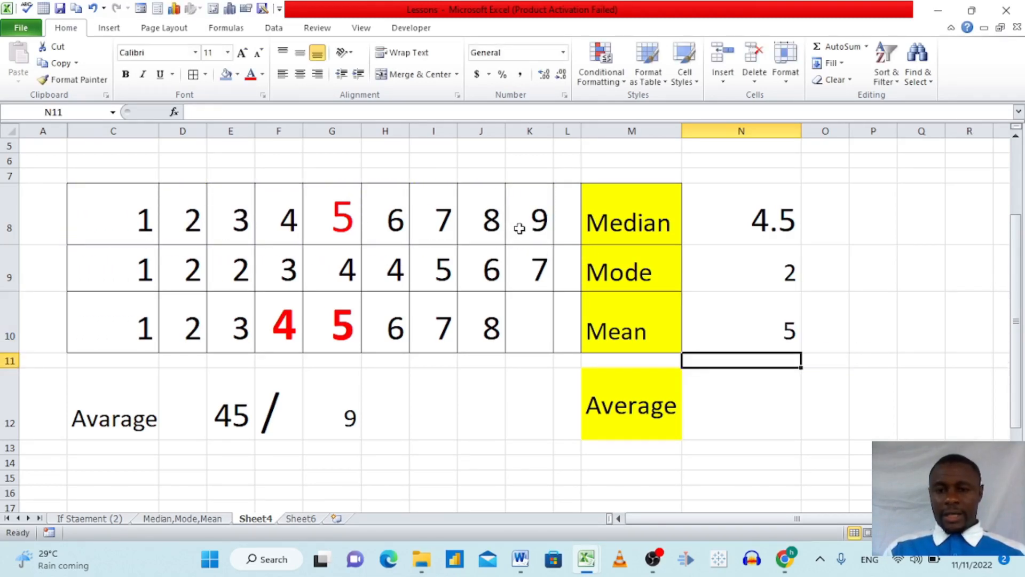
Work out the average manually in I12 by dividing the total by the count with the formula =E12/G12.
{"action": "left_click", "coordinate": [767, 338]}
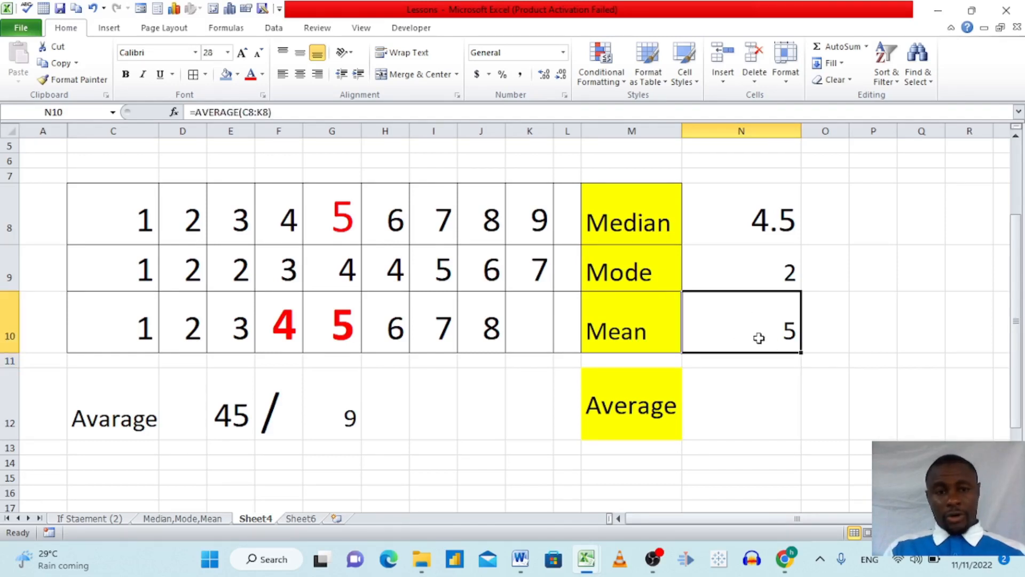
{"action": "left_click", "coordinate": [338, 410]}
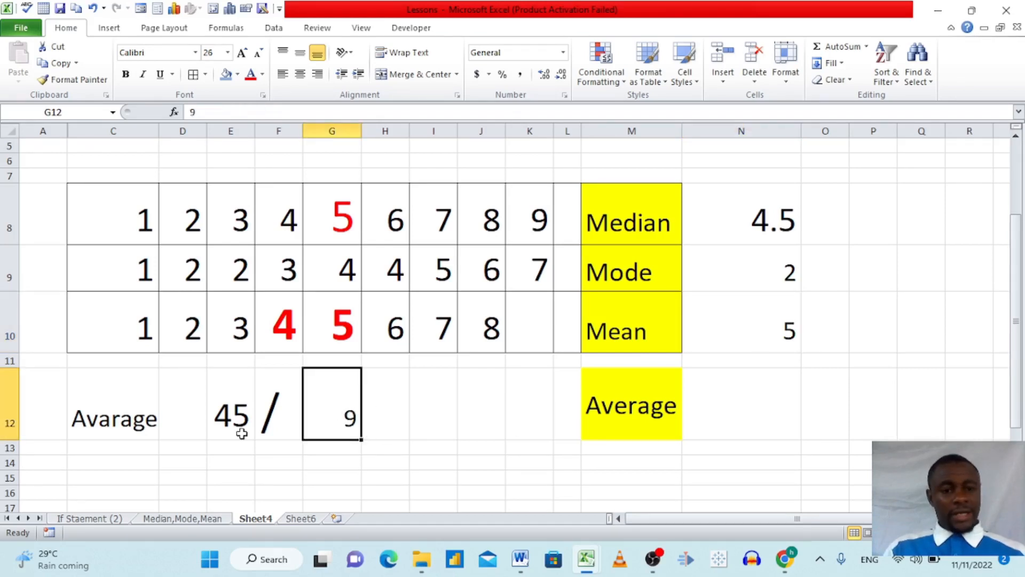
{"action": "left_click", "coordinate": [439, 415]}
{"action": "type", "text": "="}
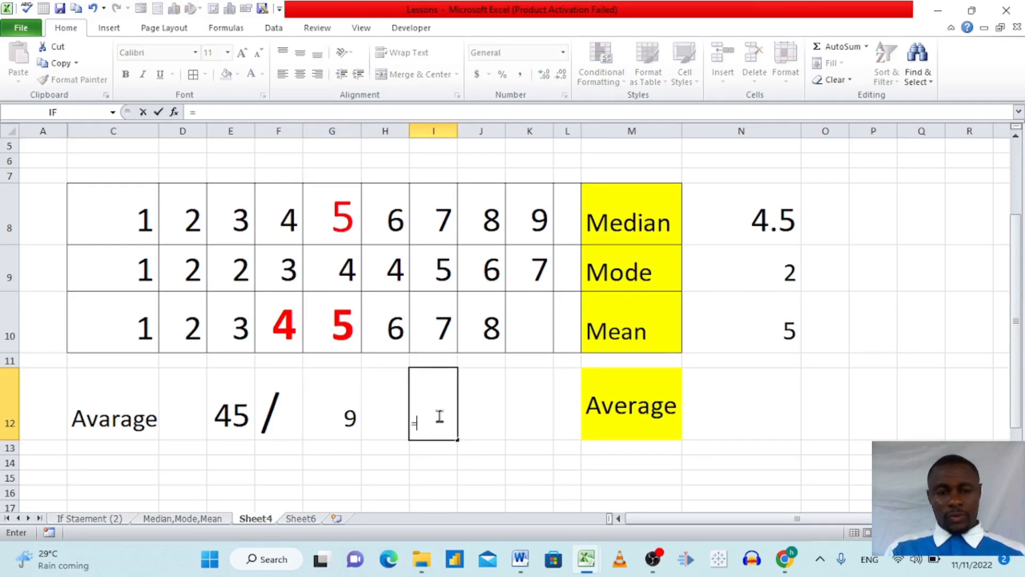
{"action": "left_click", "coordinate": [236, 406]}
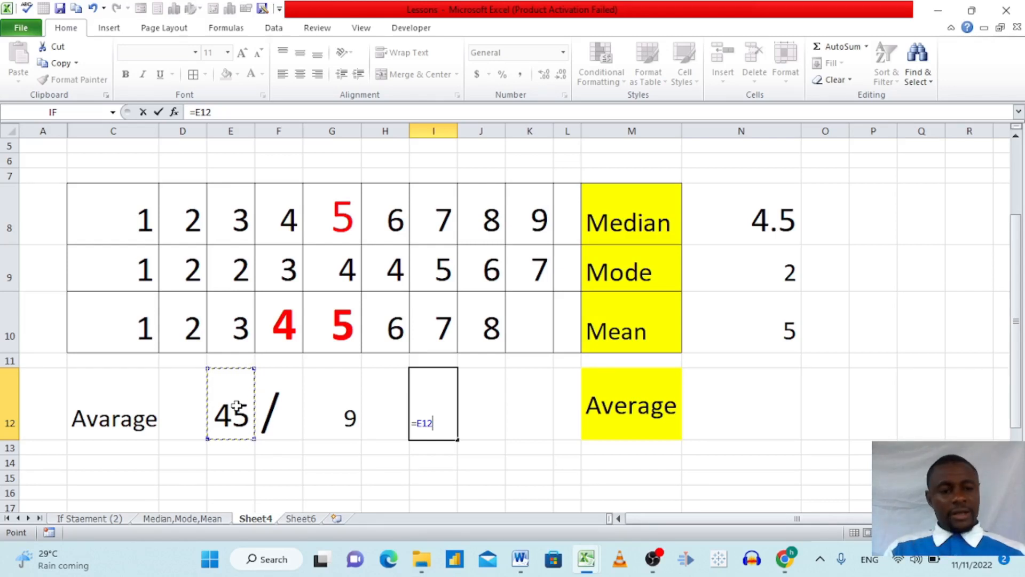
{"action": "type", "text": "/"}
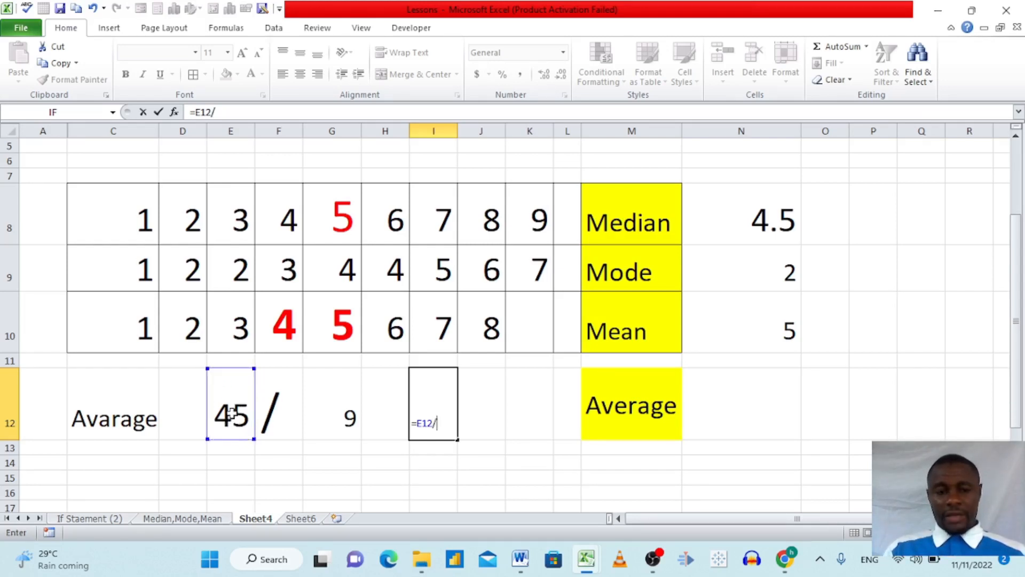
{"action": "left_click", "coordinate": [331, 418]}
{"action": "key", "text": "Return"}
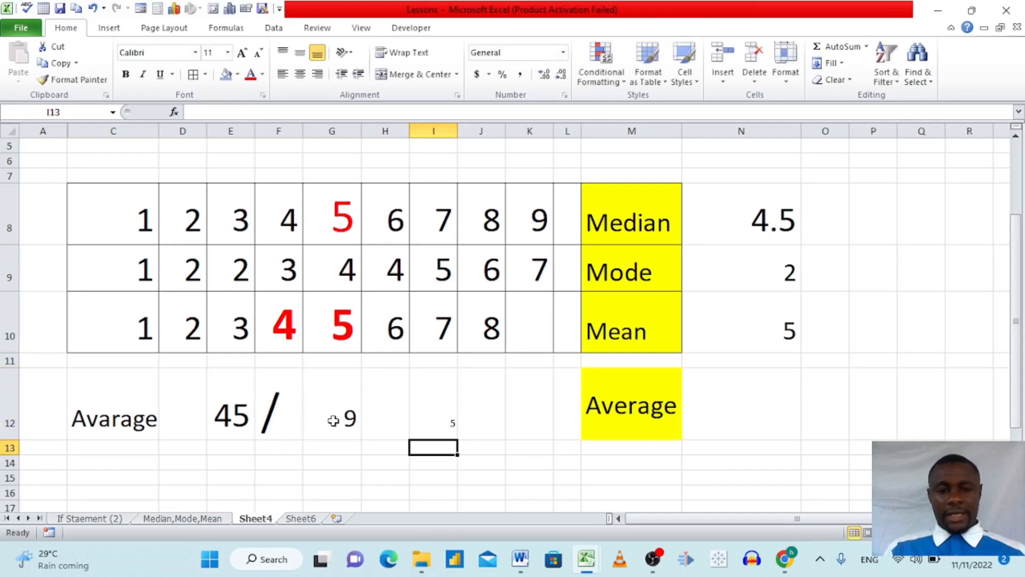
Enlarge the division result in I12 to font size 72.
{"action": "left_click", "coordinate": [418, 413]}
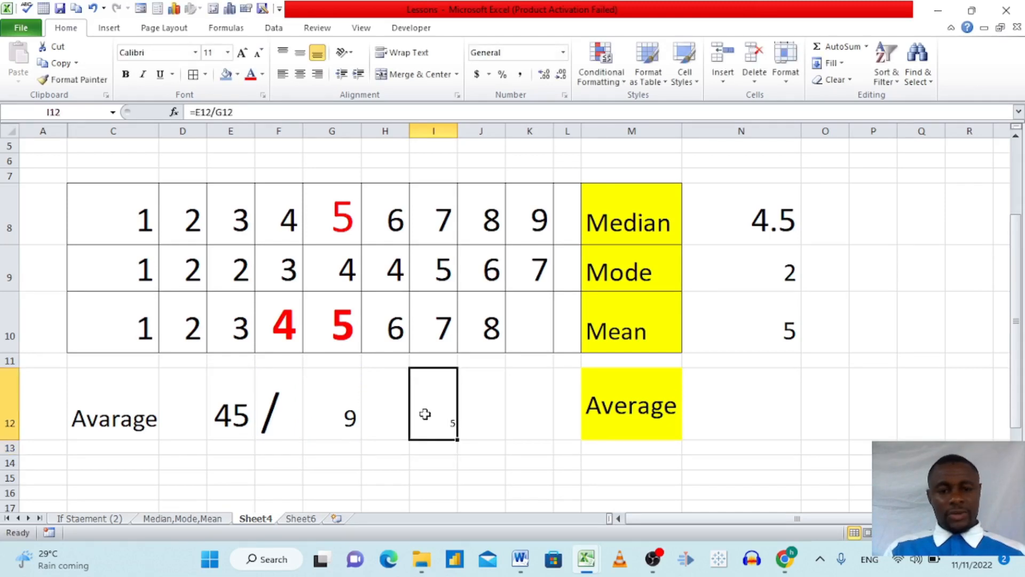
{"action": "left_click", "coordinate": [243, 53]}
{"action": "left_click", "coordinate": [243, 53]}
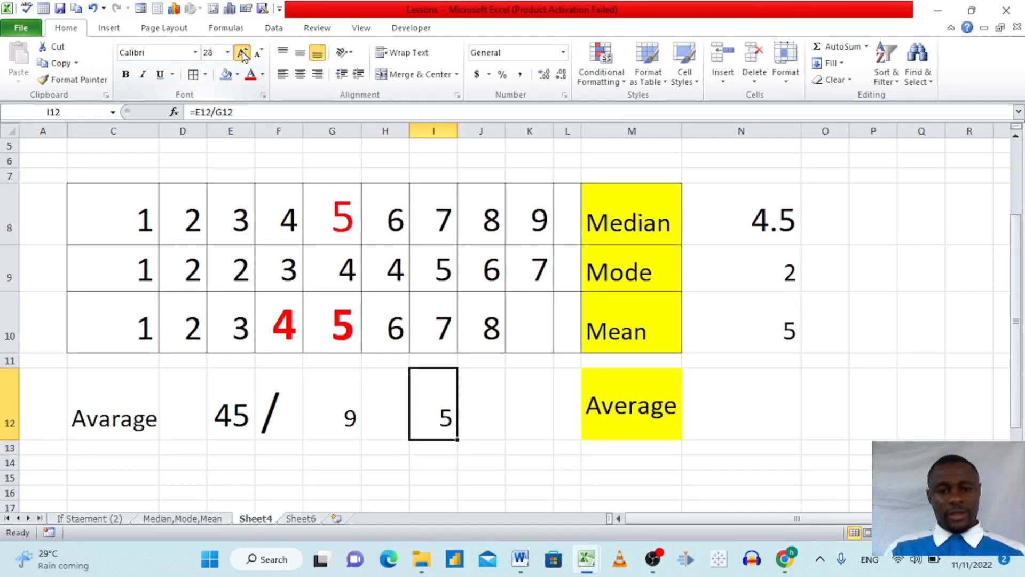
{"action": "left_click", "coordinate": [243, 53]}
{"action": "left_click", "coordinate": [243, 53]}
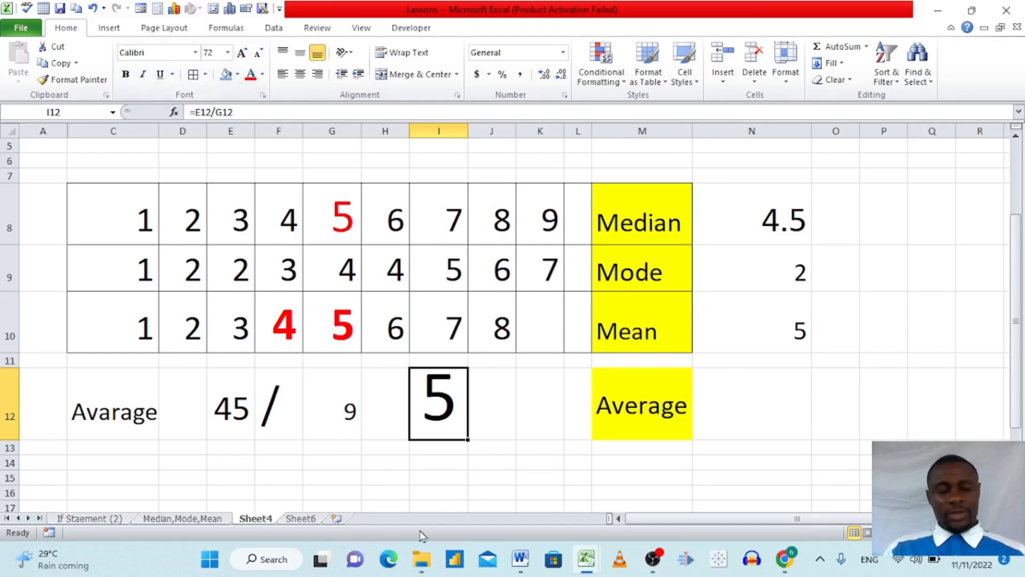